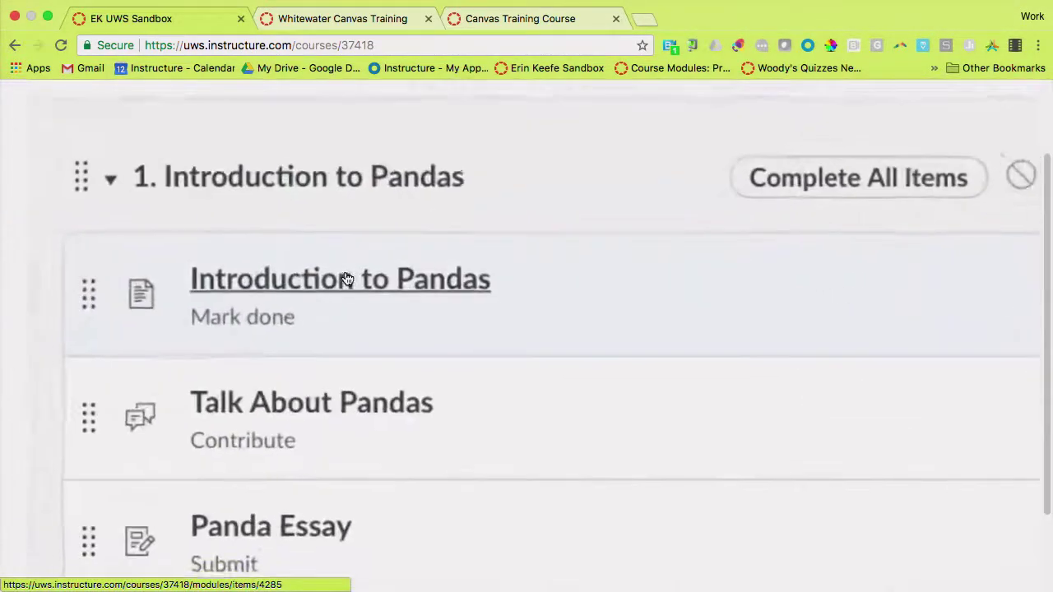
Open the 'Introduction to Pandas' page from module 1 on the Modules page
scroll(347, 280, down, 3)
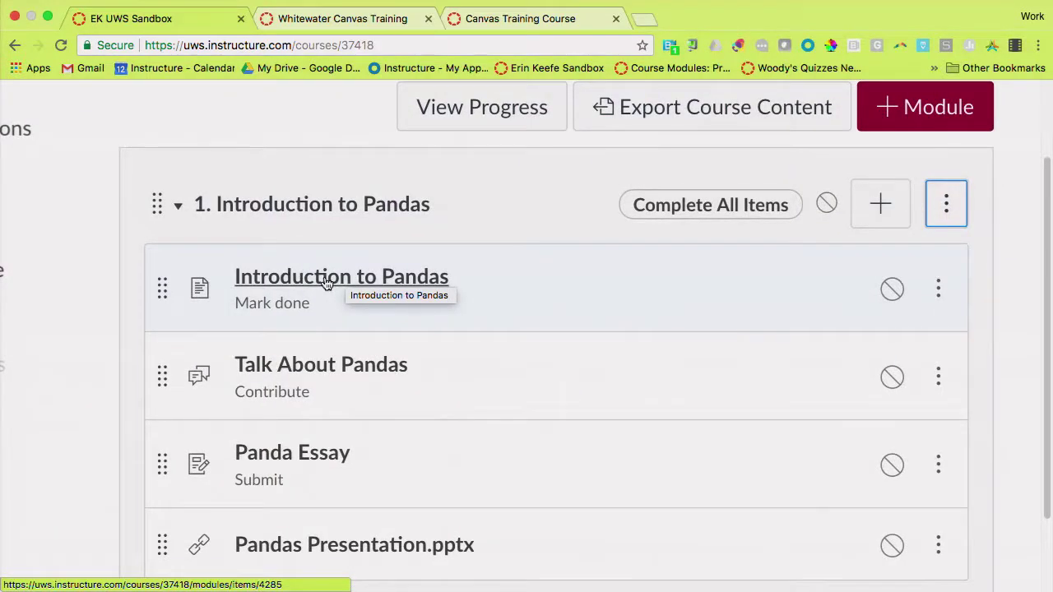
scroll(202, 287, up, 3)
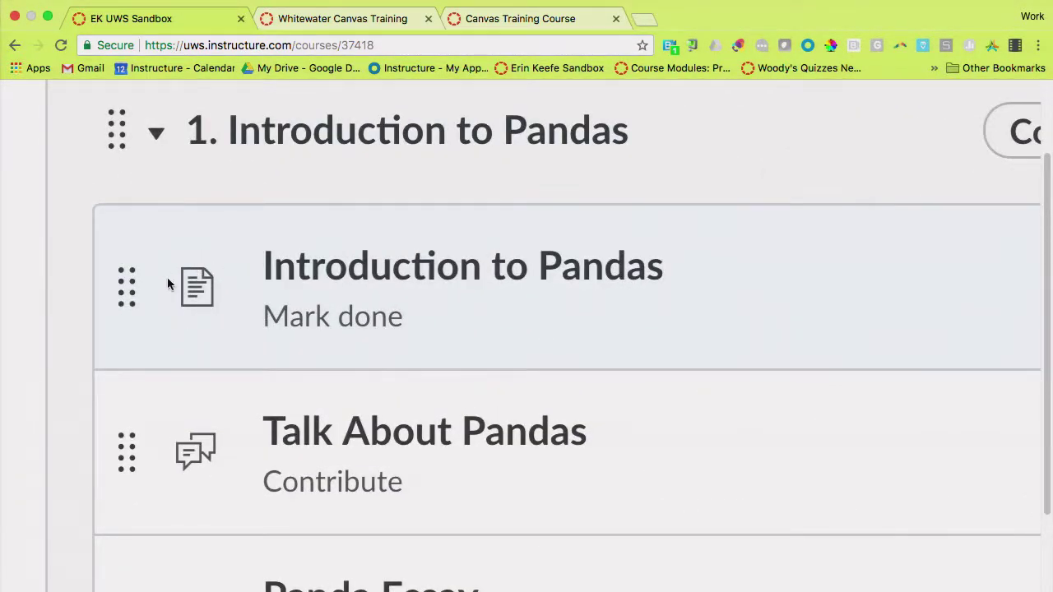
click(329, 270)
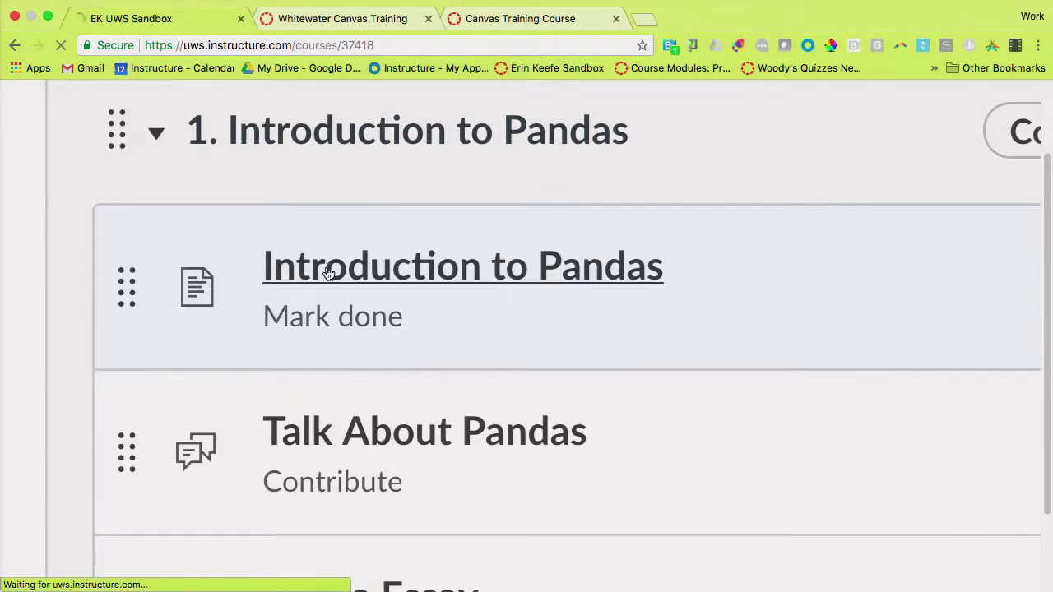
Put the 'Introduction to Pandas' page into edit mode
scroll(327, 273, down, 3)
scroll(327, 273, down, 3)
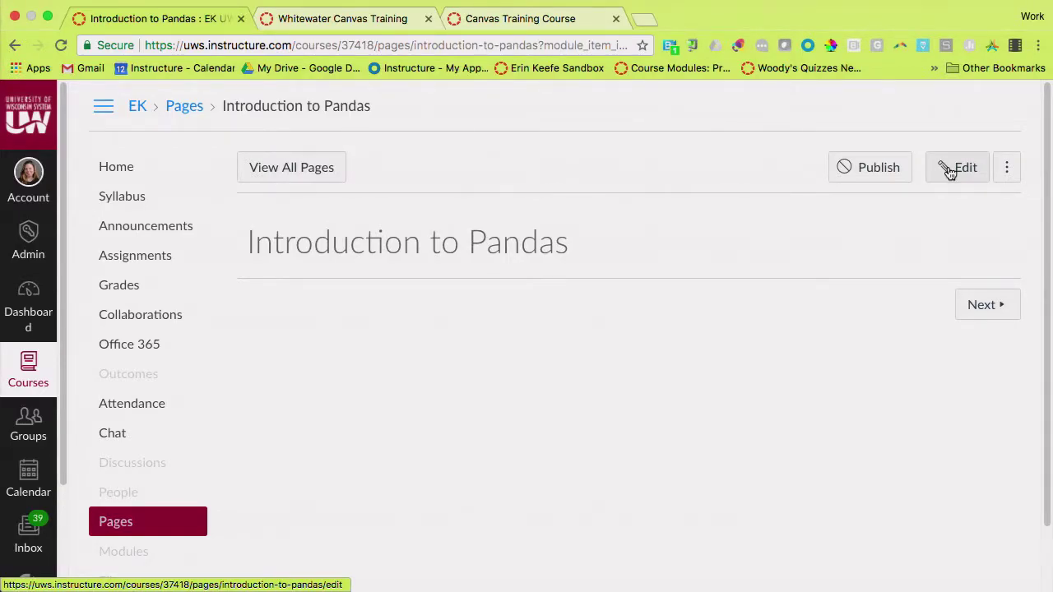
scroll(950, 170, up, 5)
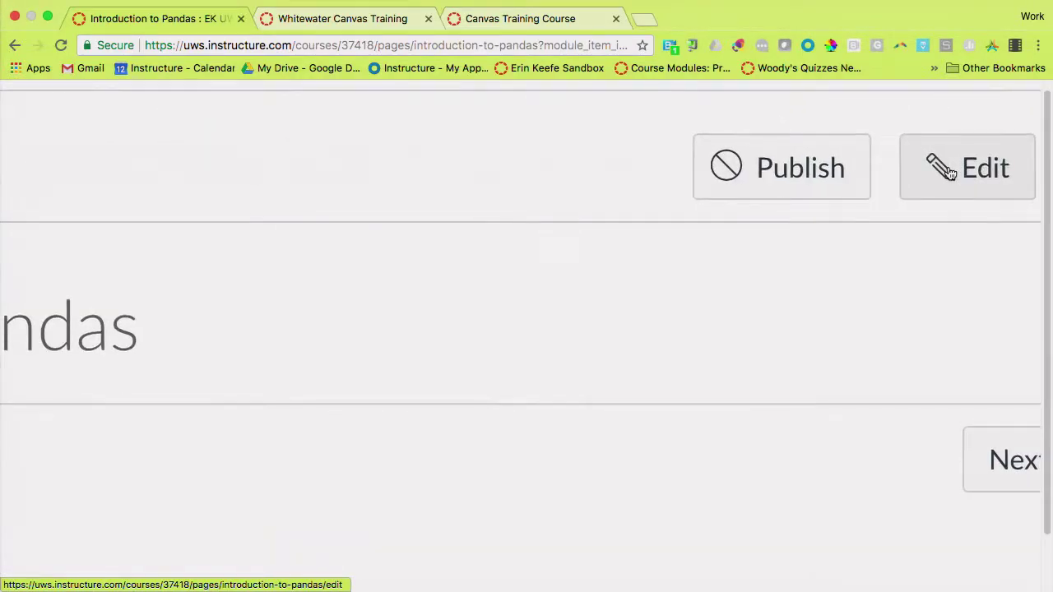
click(950, 171)
scroll(950, 171, down, 5)
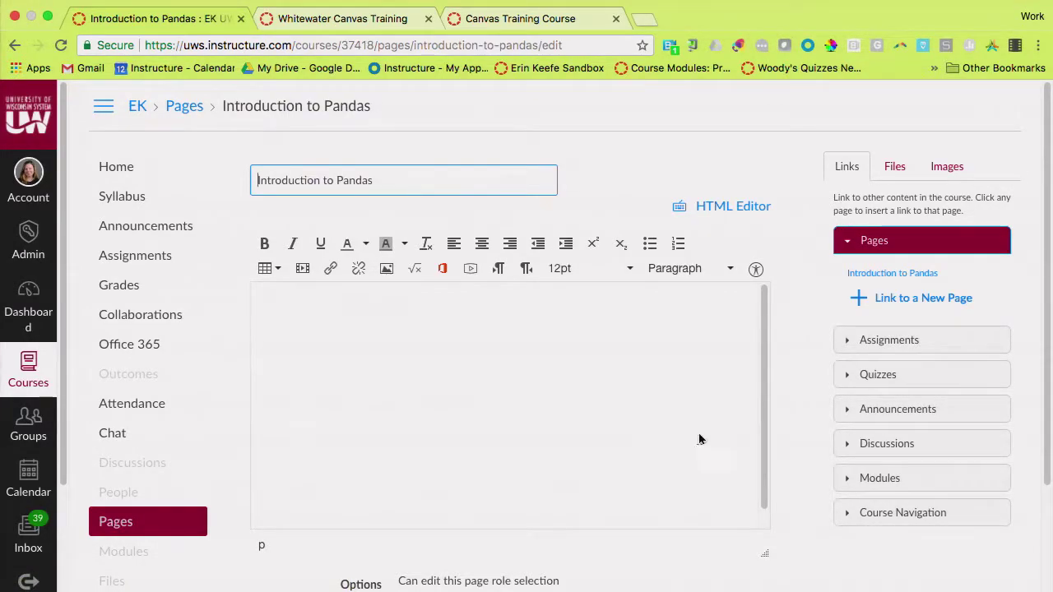
Scroll the editor to view the title field, empty body and Links sidebar
scroll(585, 425, up, 3)
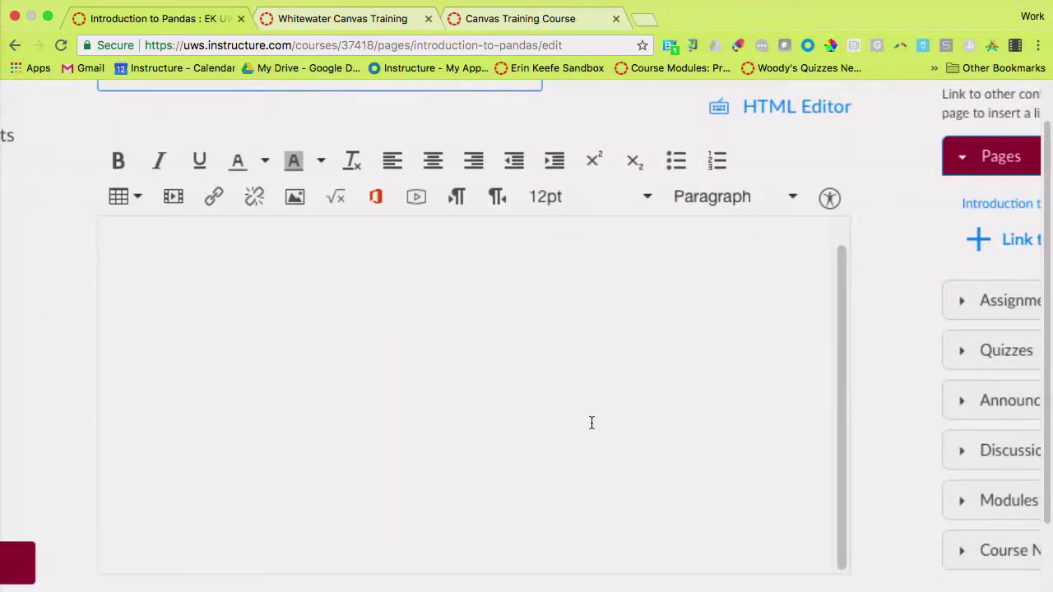
scroll(591, 423, down, 3)
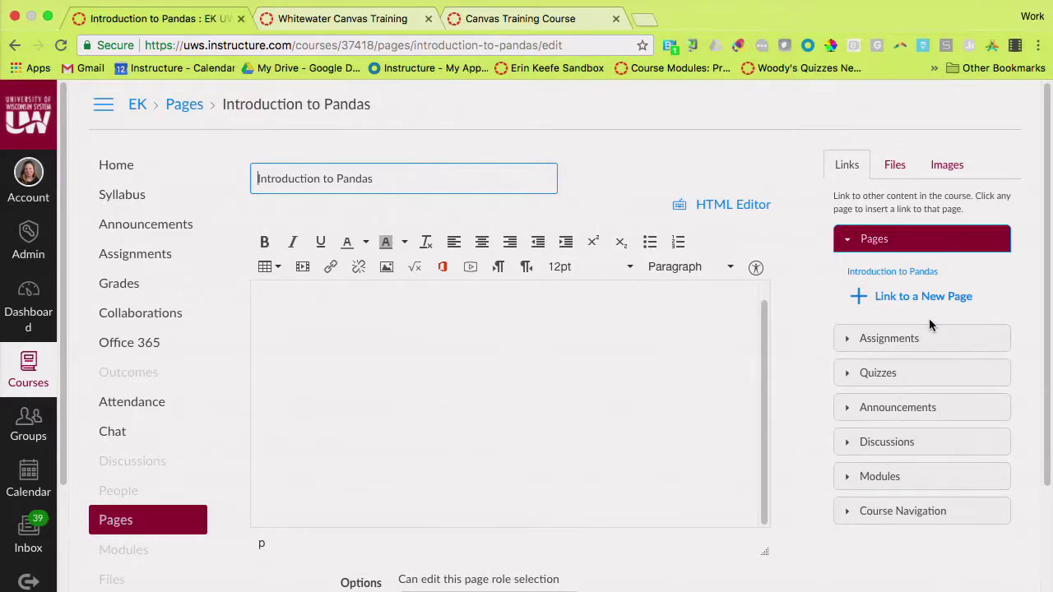
List course files like ABOUT THE GIANT PANDA.docx and PandaPaths.png in the sidebar
click(903, 167)
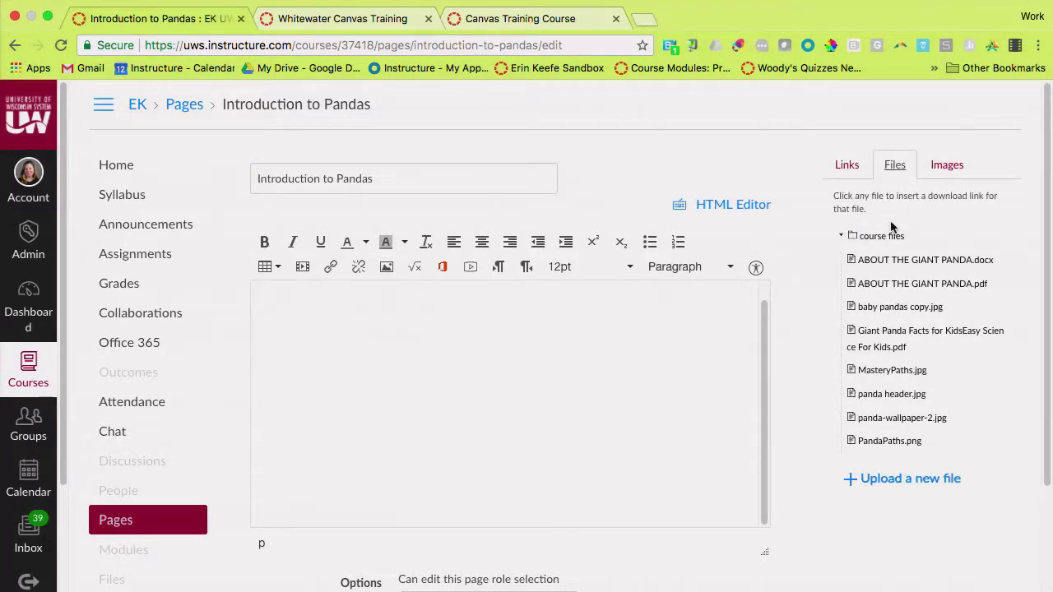
scroll(893, 226, down, 1)
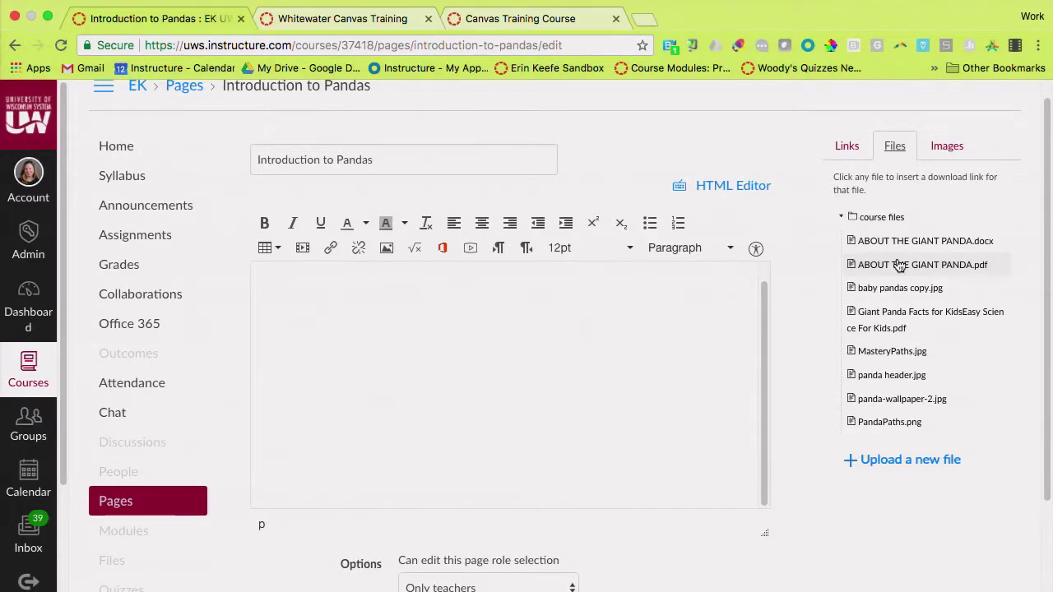
Insert a link to the Panda Essay assignment into the page body
click(848, 151)
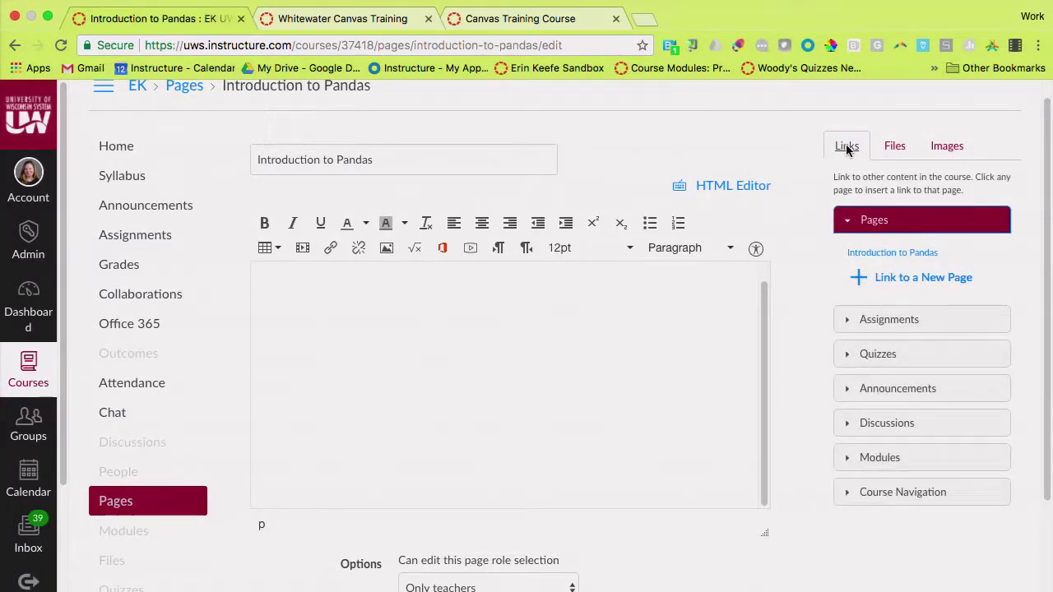
click(847, 321)
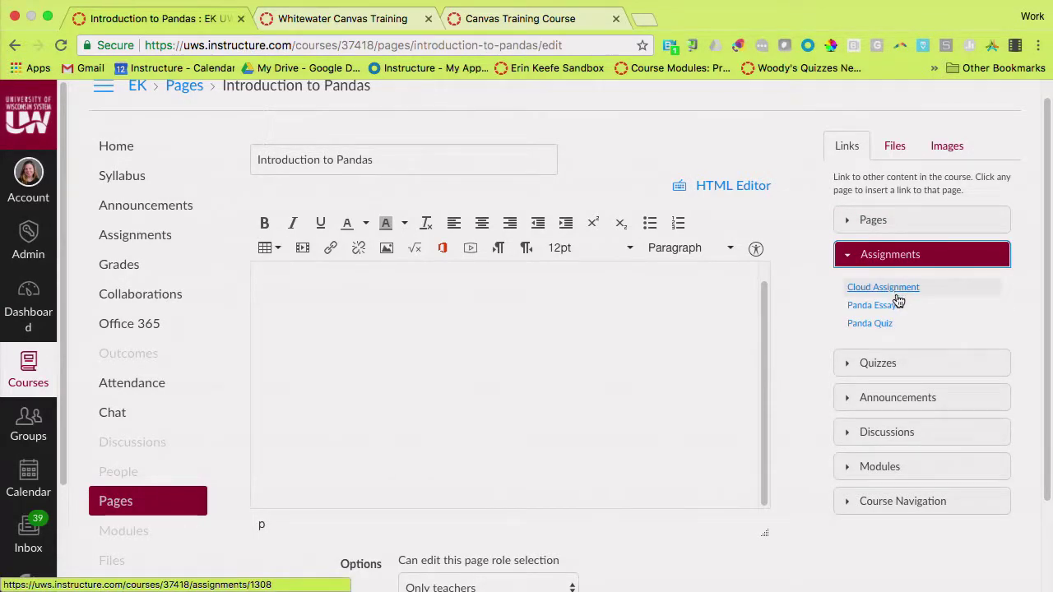
scroll(897, 299, up, 5)
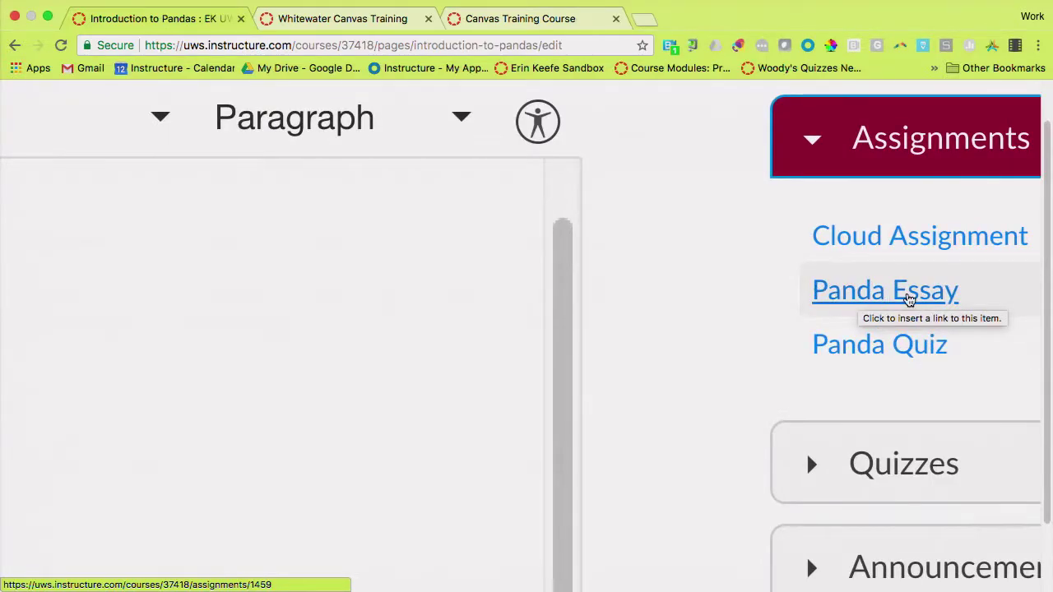
click(912, 298)
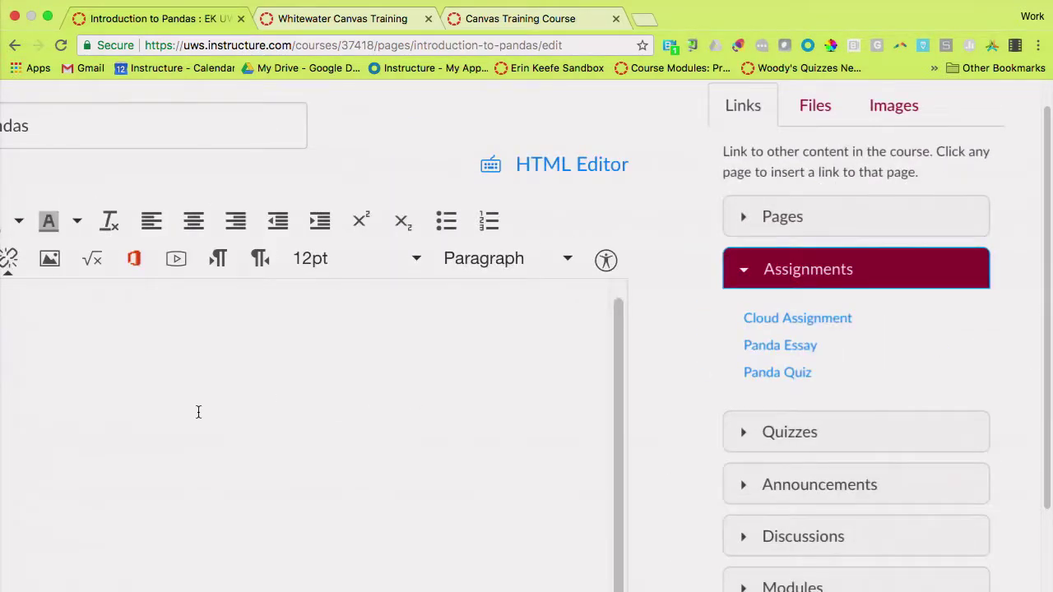
Delete the inserted Panda Essay link, leaving the body empty
scroll(195, 412, left, 2)
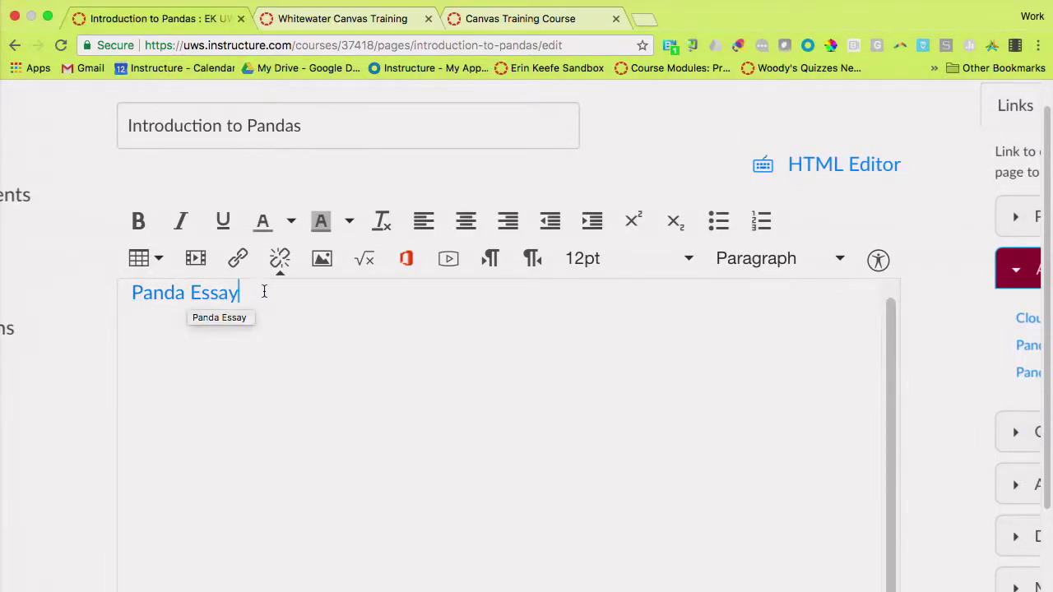
drag(264, 291, 134, 305)
click(135, 303)
drag(254, 312, 153, 317)
key(BackSpace)
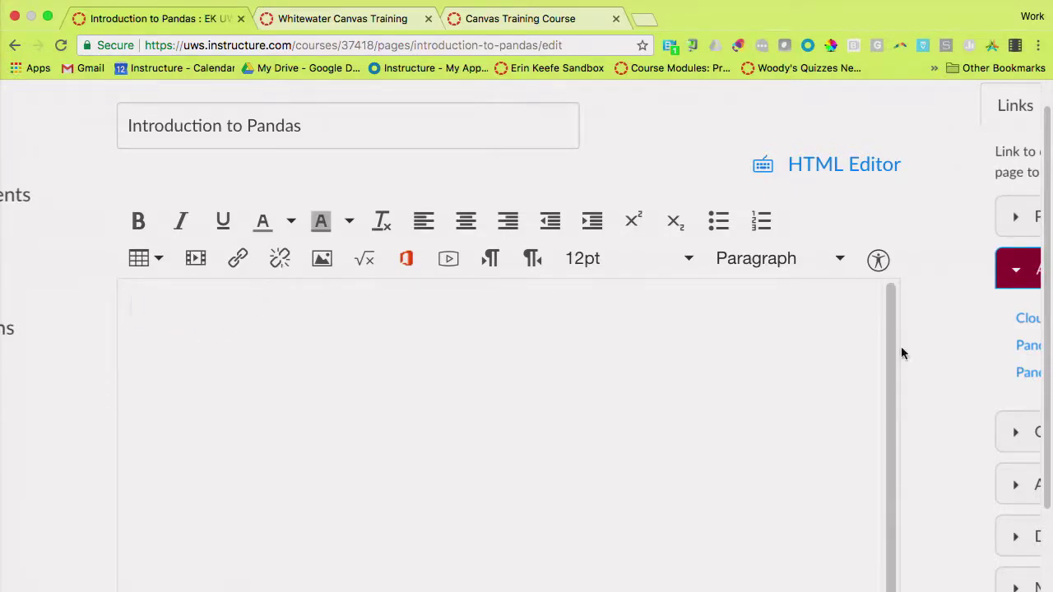
key(ctrl+0)
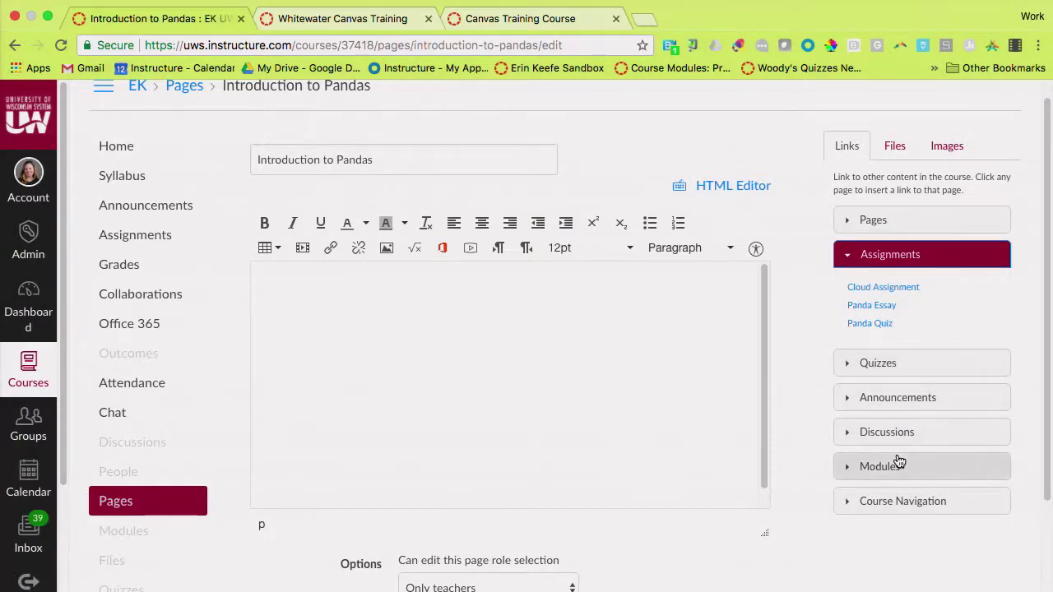
Browse the Course Navigation links, then open the Announcements category
scroll(897, 462, down, 1)
click(860, 468)
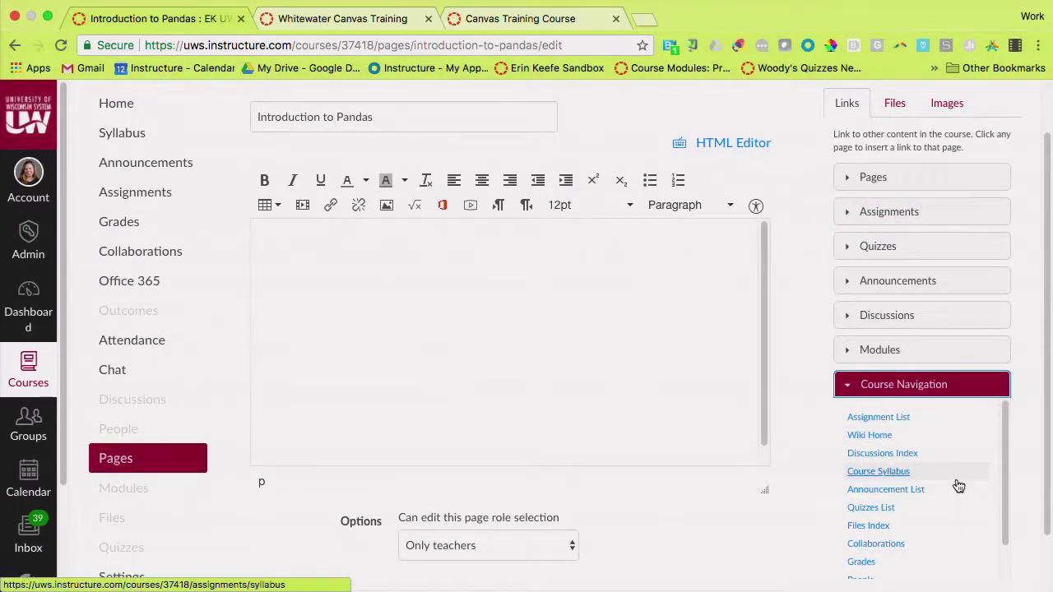
scroll(959, 484, down, 2)
scroll(959, 485, up, 3)
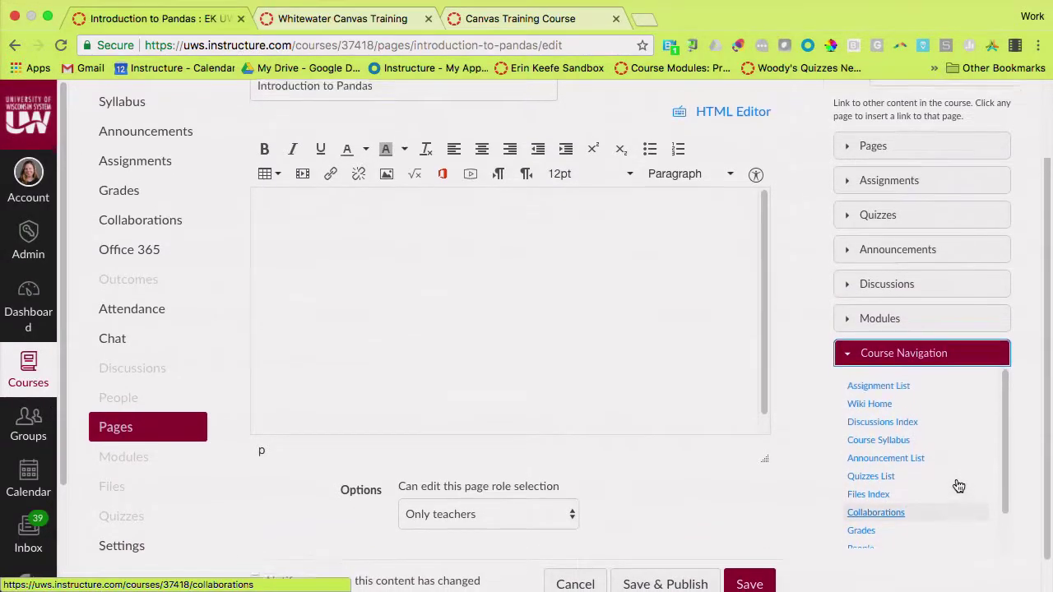
click(889, 345)
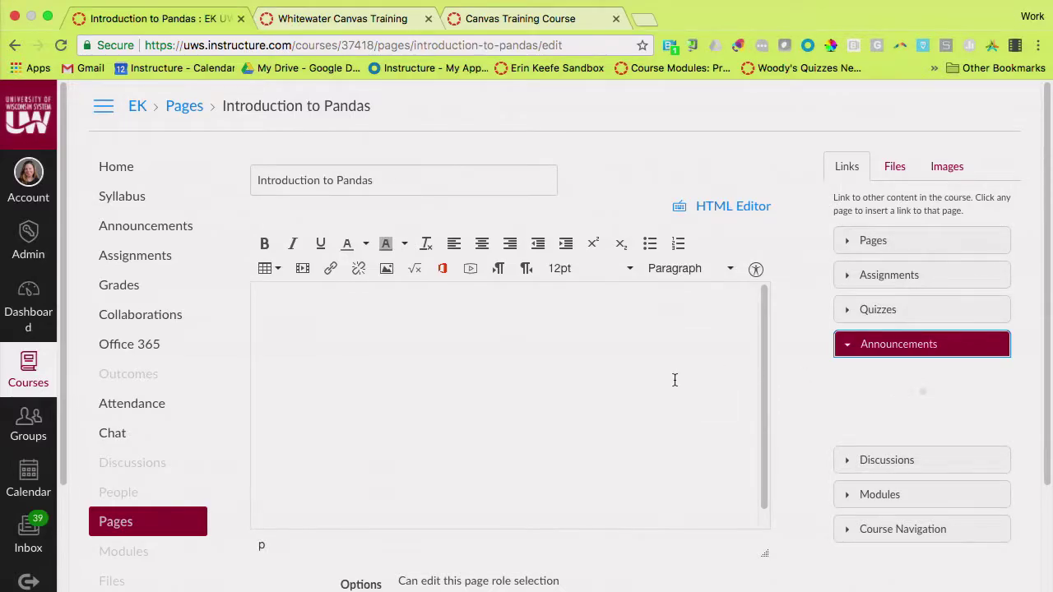
Put the cursor in the empty page body while the 'Welcome to the Course!' announcement loads
click(559, 396)
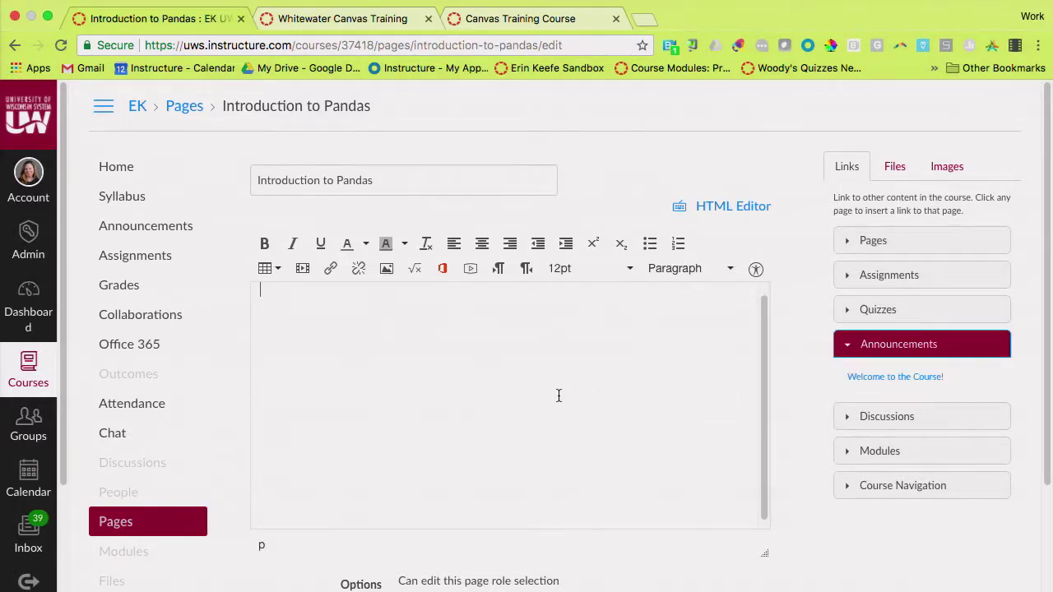
key(super+equal)
key(super+equal)
scroll(559, 396, up, 1)
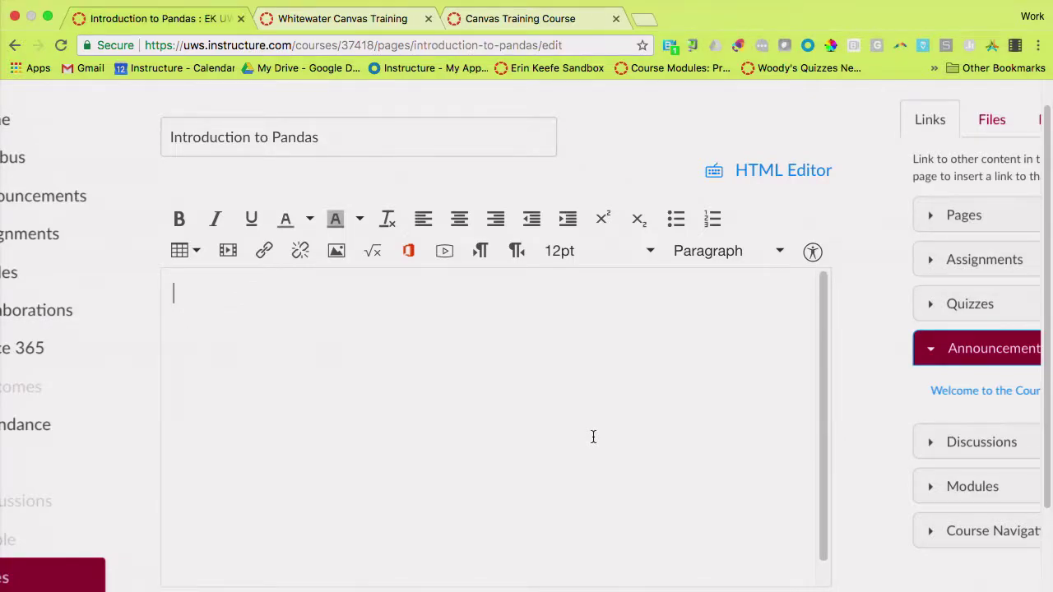
key(super+minus)
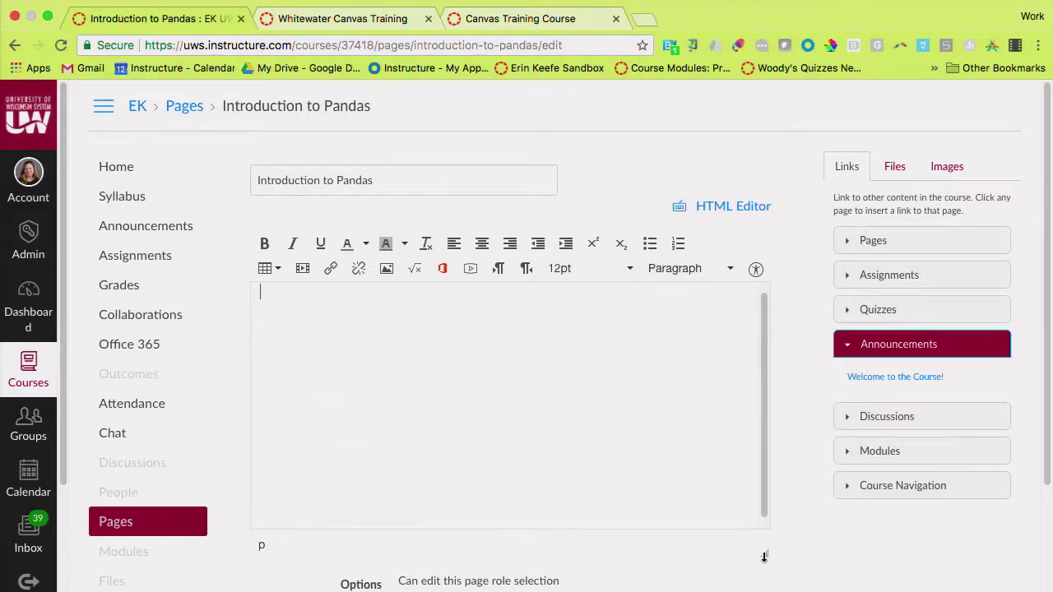
Drag the editor's resize handle down about 30 pixels to enlarge the editing area
drag(764, 557, 765, 580)
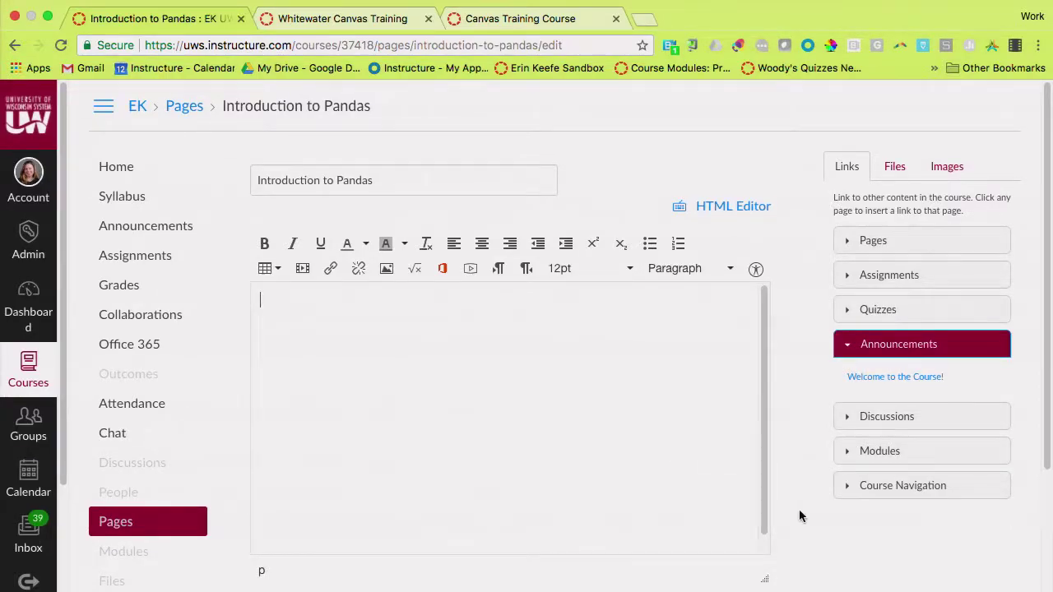
scroll(798, 510, down, 3)
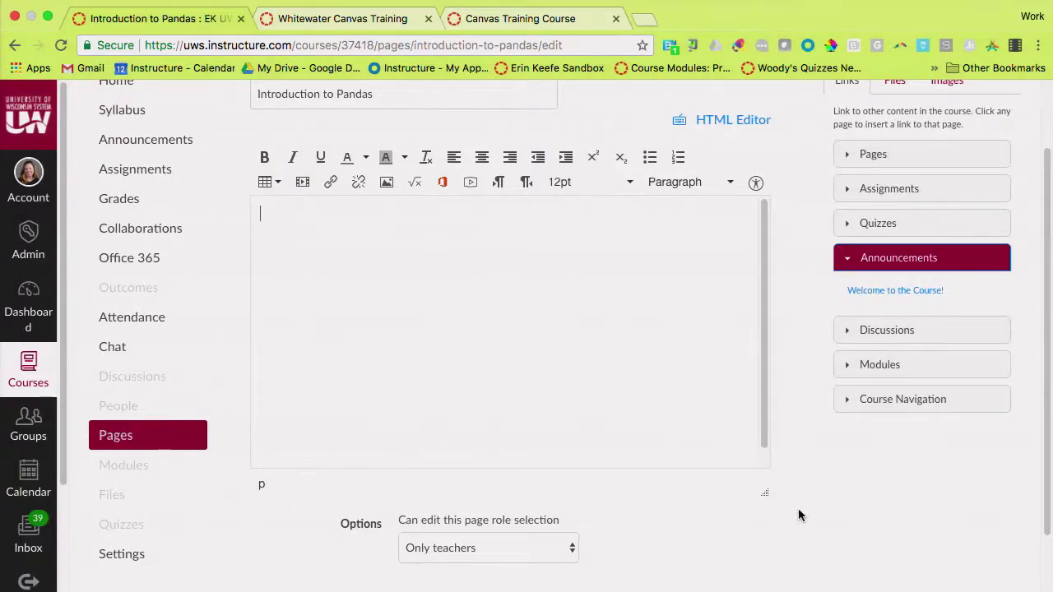
scroll(809, 508, up, 1)
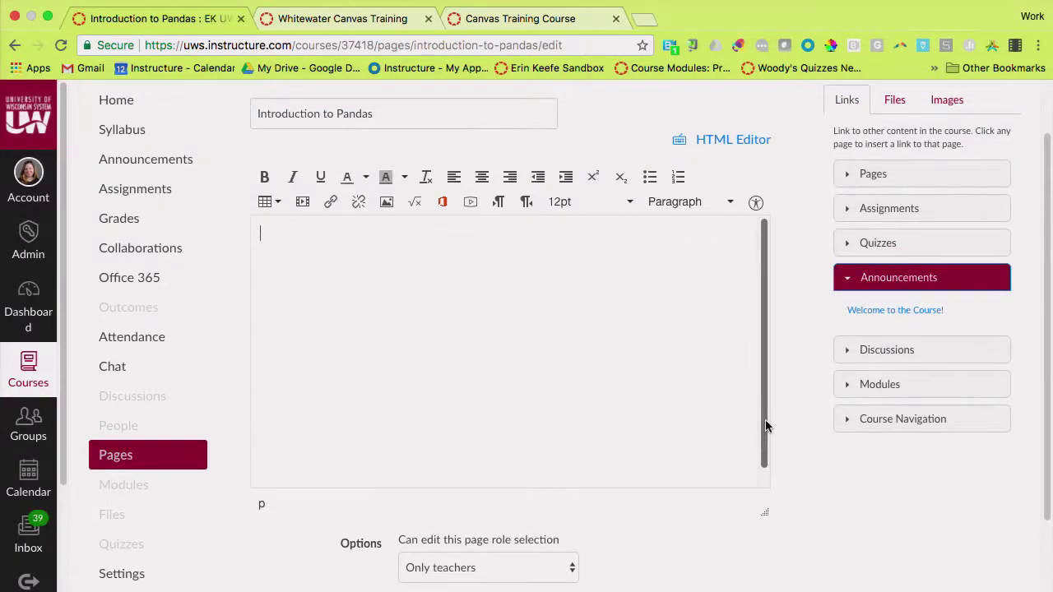
scroll(611, 360, up, 2)
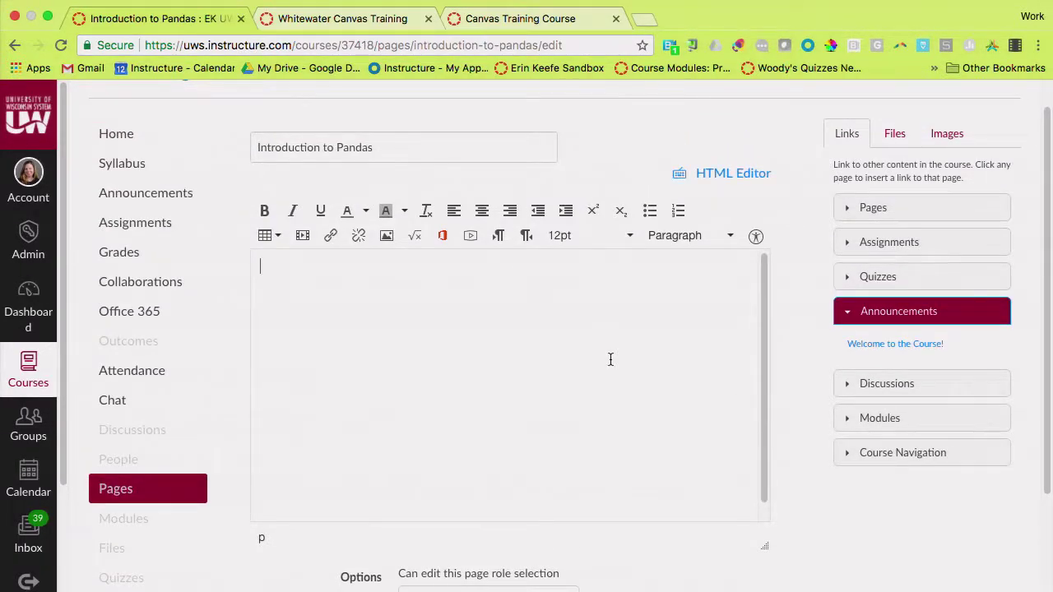
scroll(610, 359, up, 2)
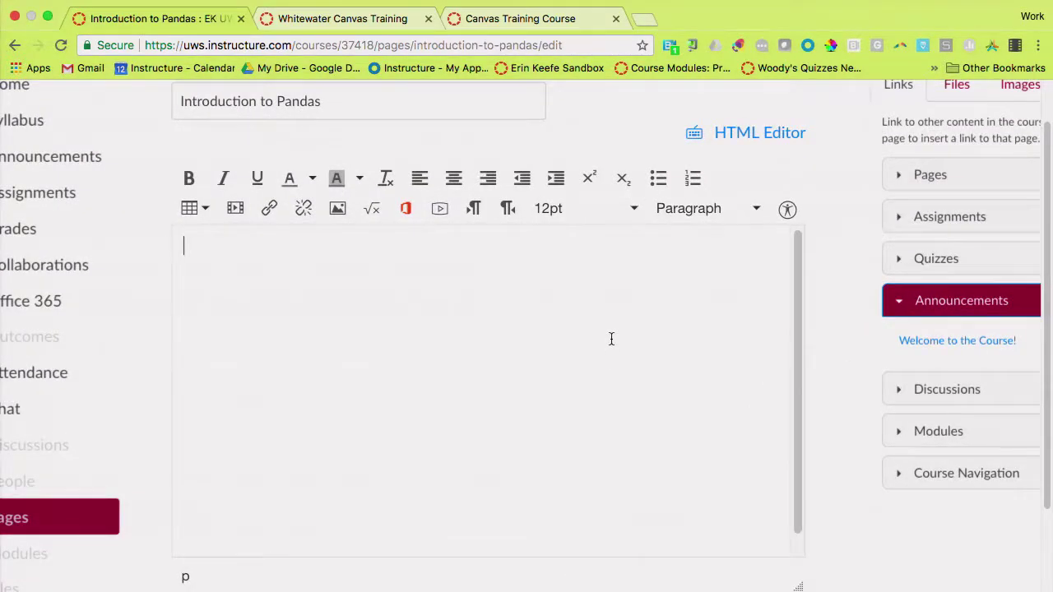